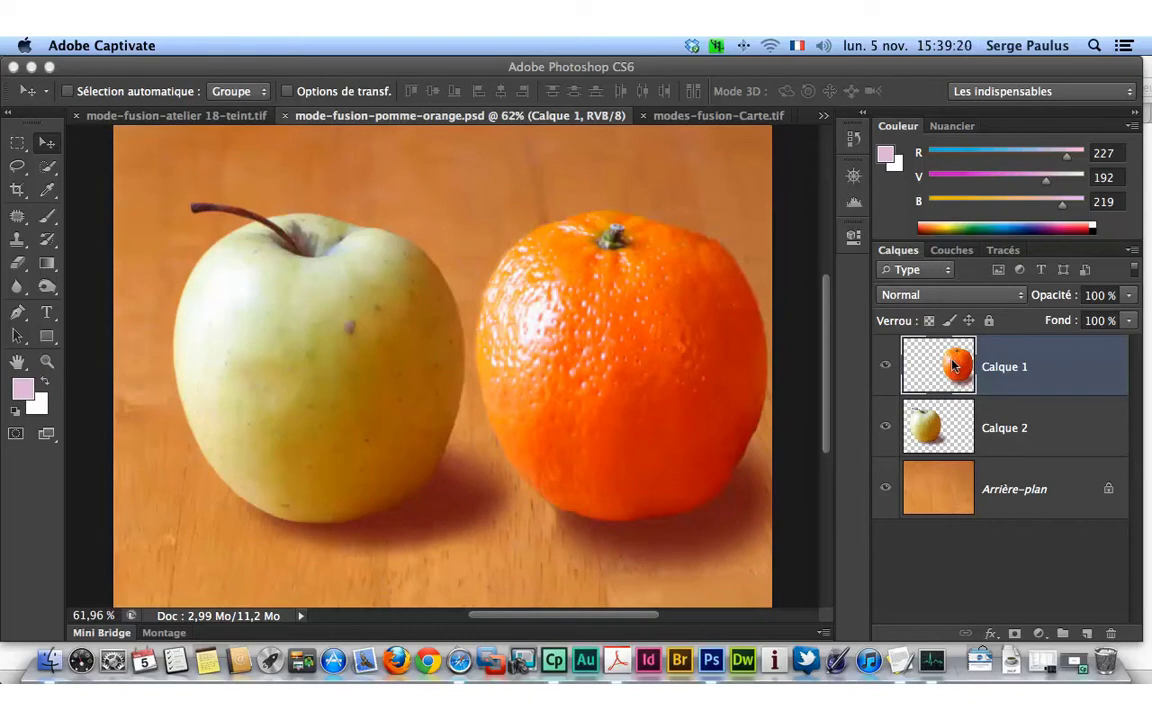
Drag Calque 1, the orange, about 4,38 cm left so it covers the apple.
left_click(630, 297)
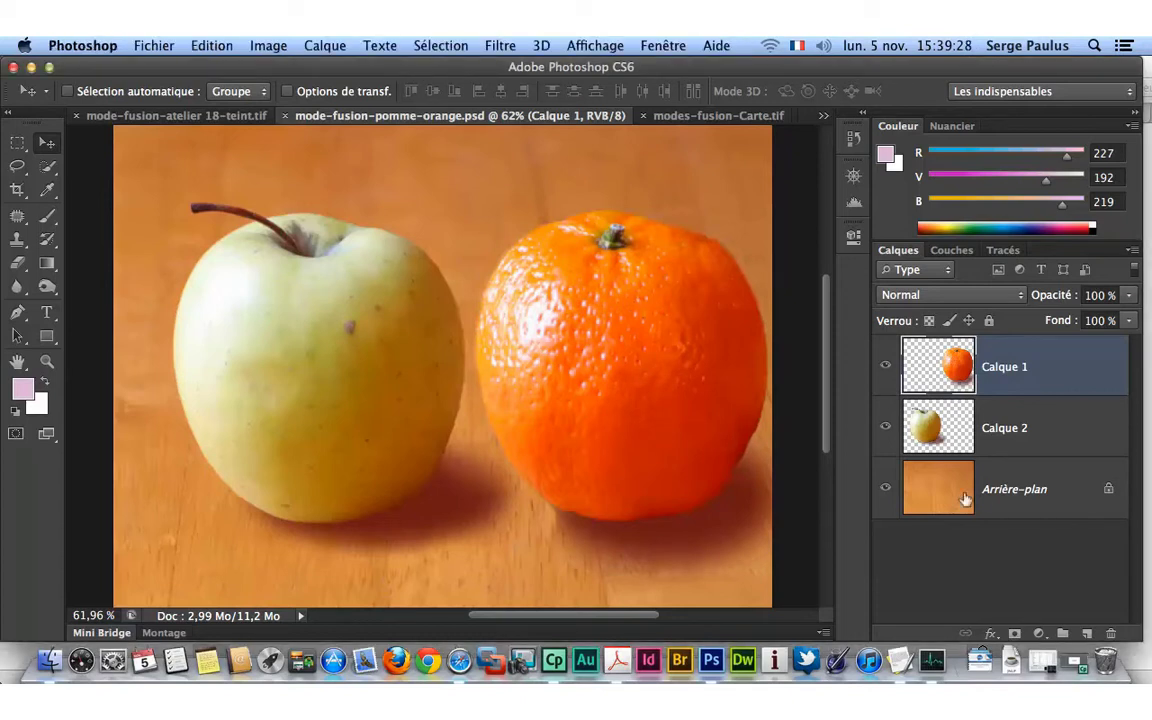
left_click_drag(607, 355, 342, 360)
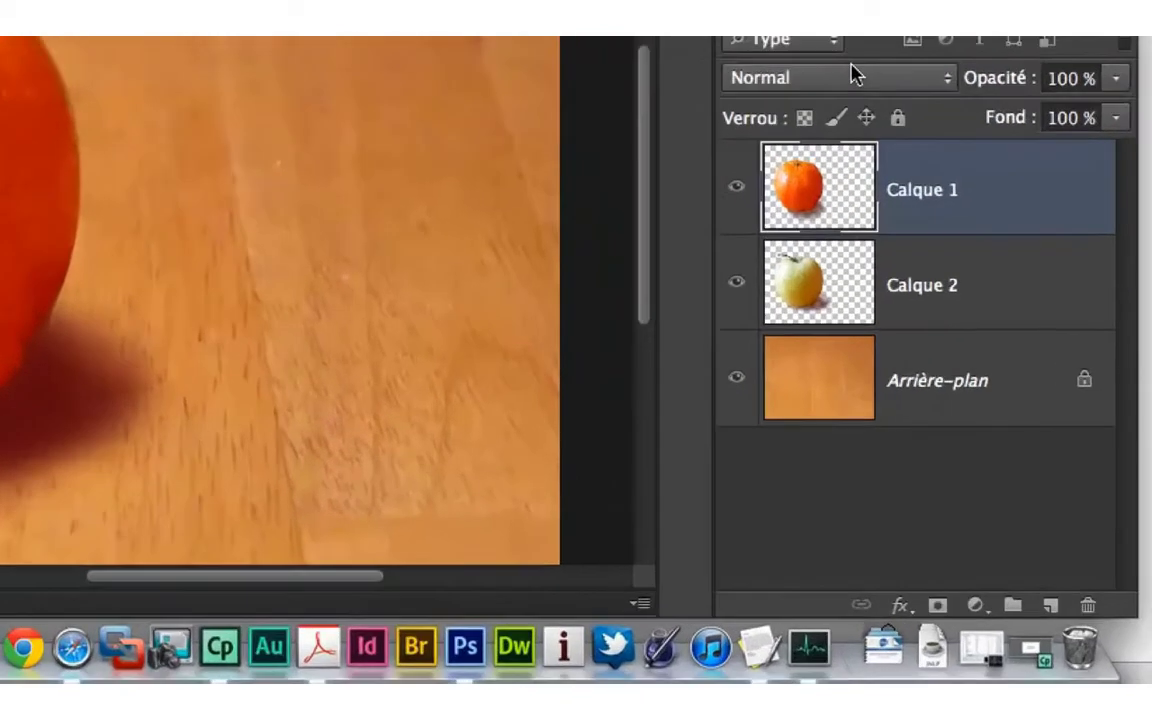
Preview Incrustation, then set Calque 1 to Couleur and switch to modes-fusion-Carte.tif.
left_click(959, 292)
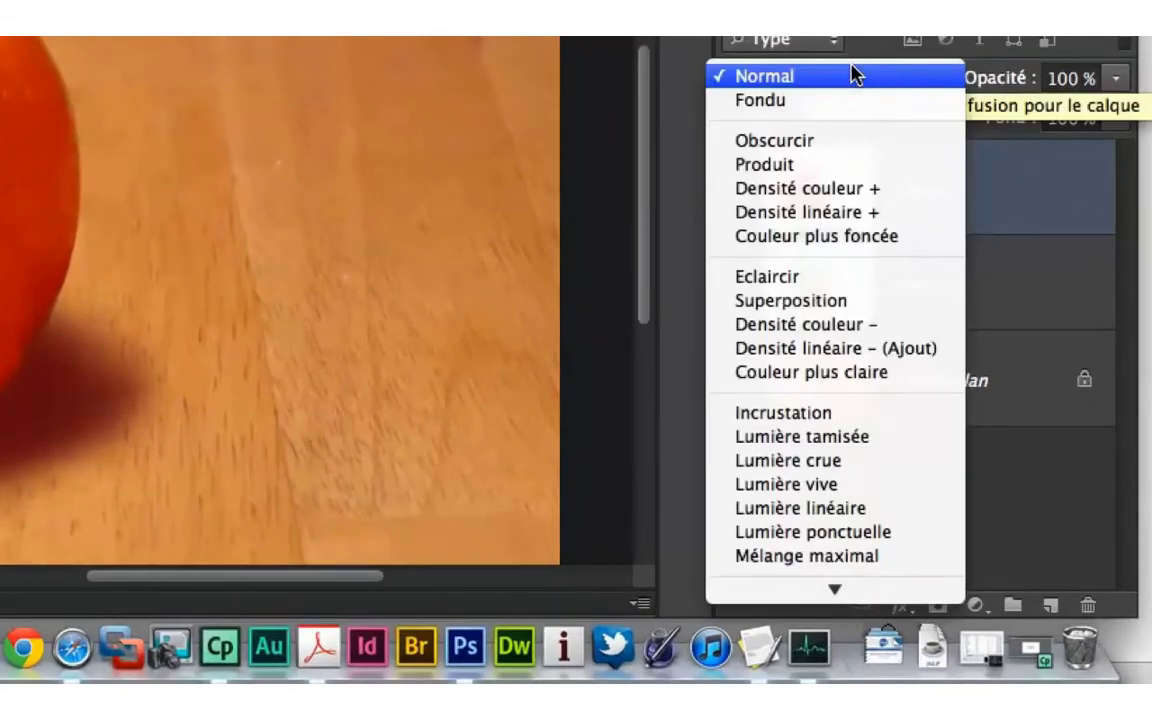
left_click(835, 411)
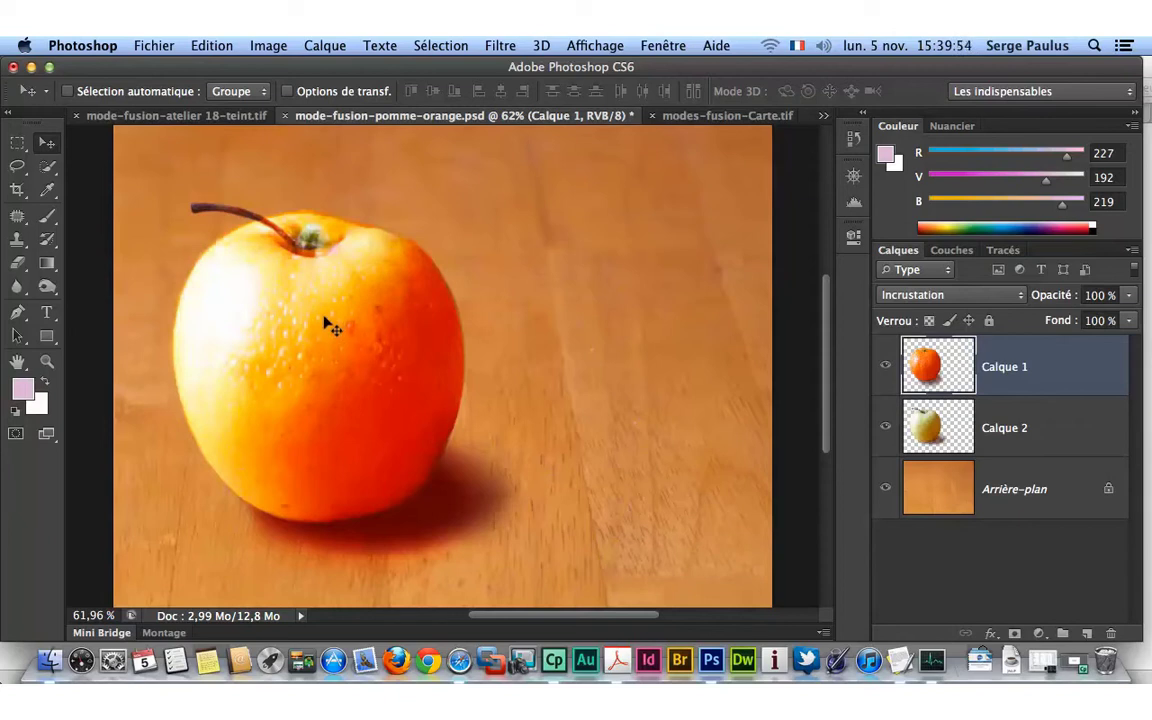
left_click(918, 295)
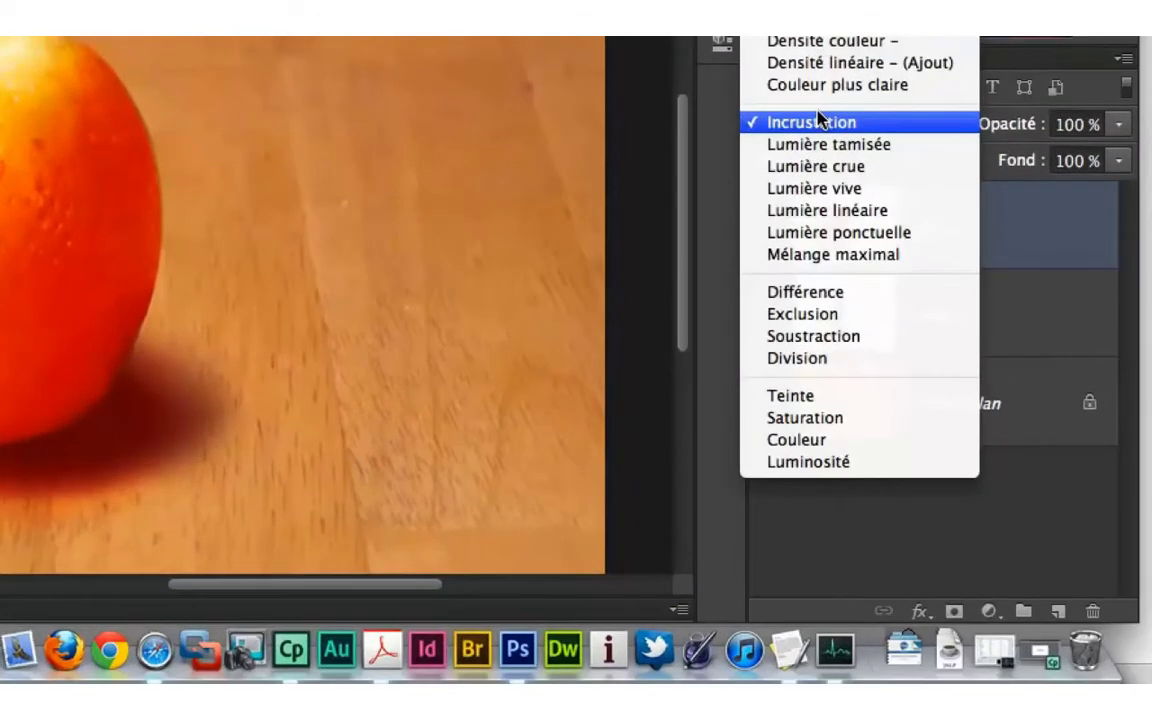
left_click(833, 432)
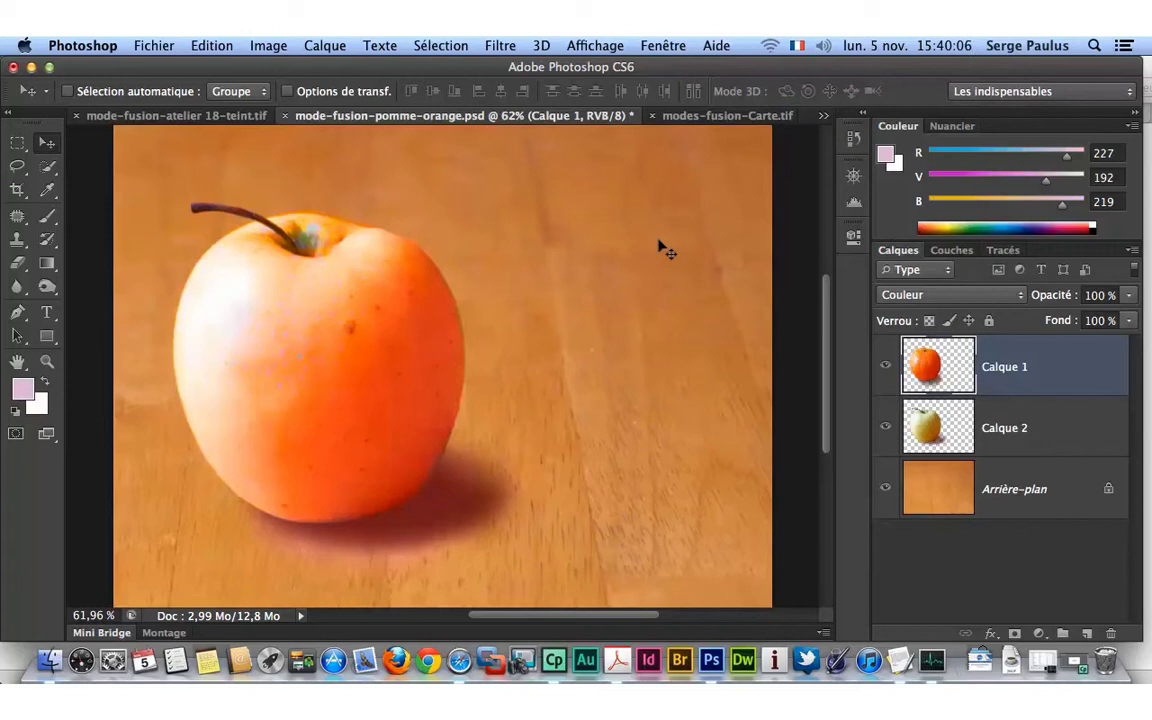
left_click(678, 117)
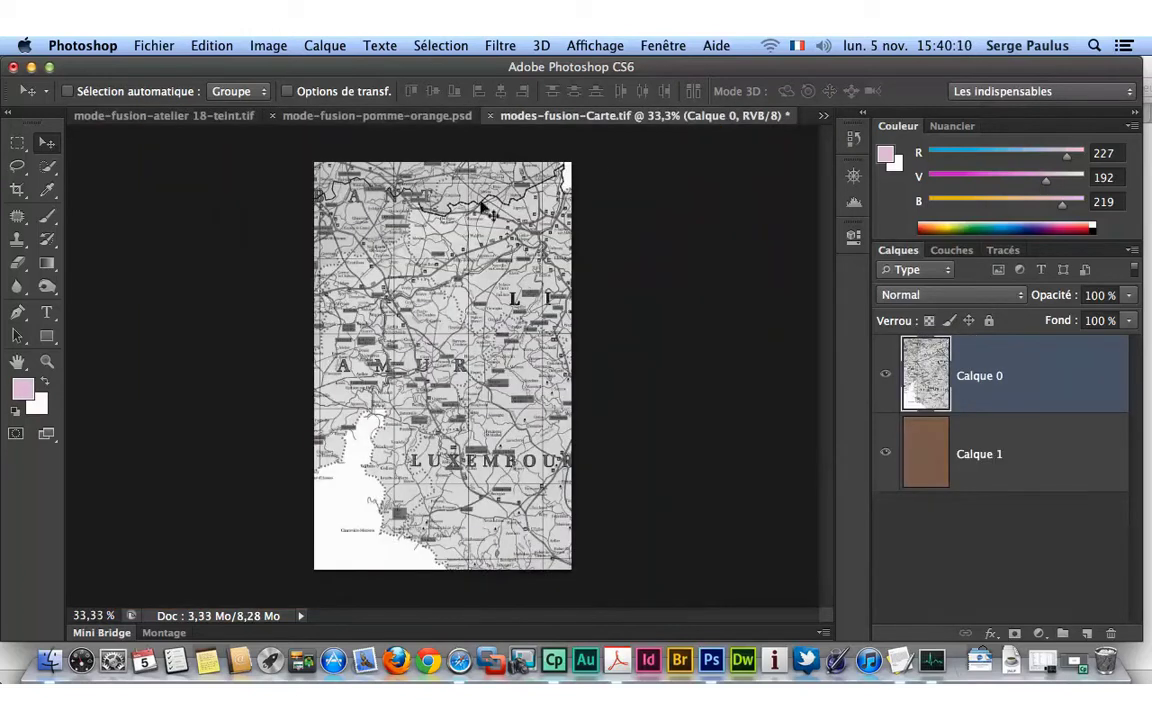
Toggle Calque 0's visibility and test its opacity at 49% before restoring 100%.
left_click(882, 375)
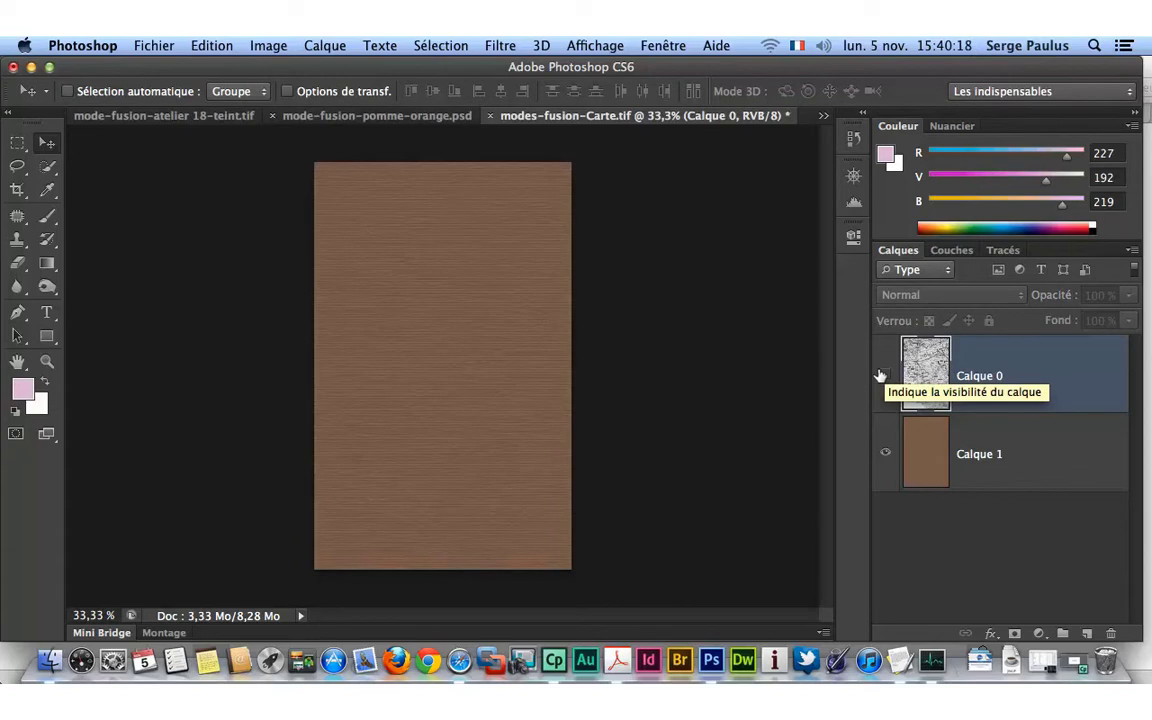
left_click(882, 375)
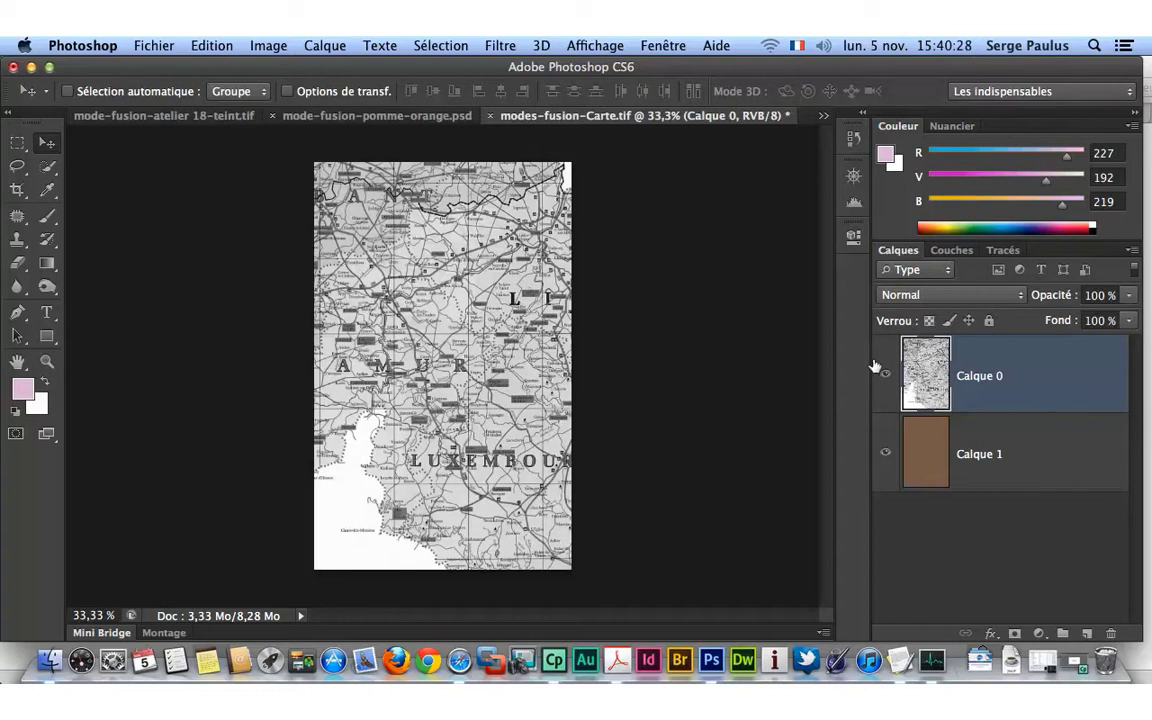
left_click(1128, 295)
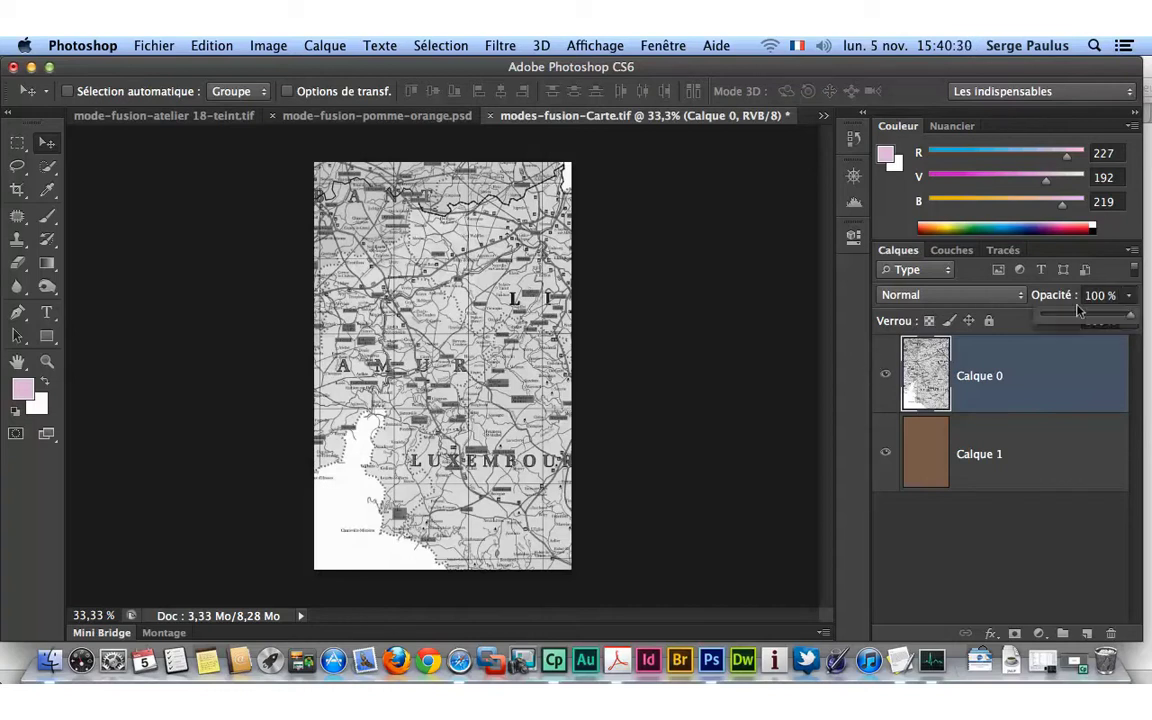
left_click_drag(1128, 309, 1088, 314)
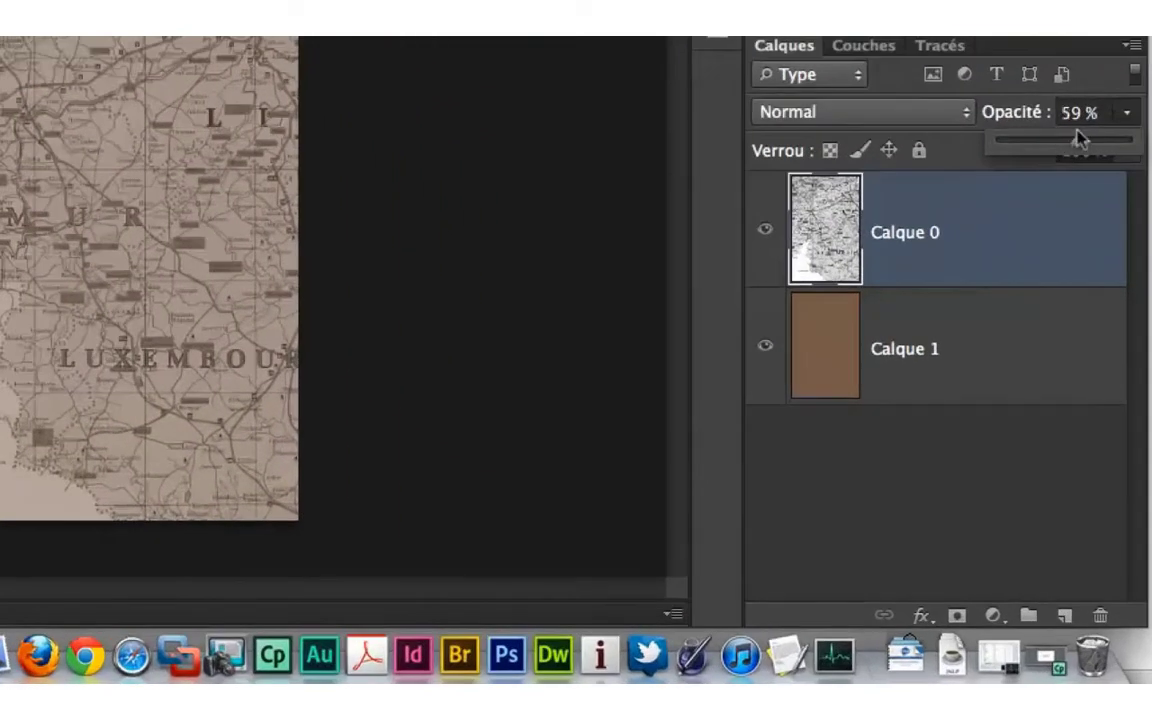
left_click_drag(1060, 137, 1131, 134)
Blend Calque 0 in Produit mode and switch to the atelier 18-teint portrait.
left_click(828, 108)
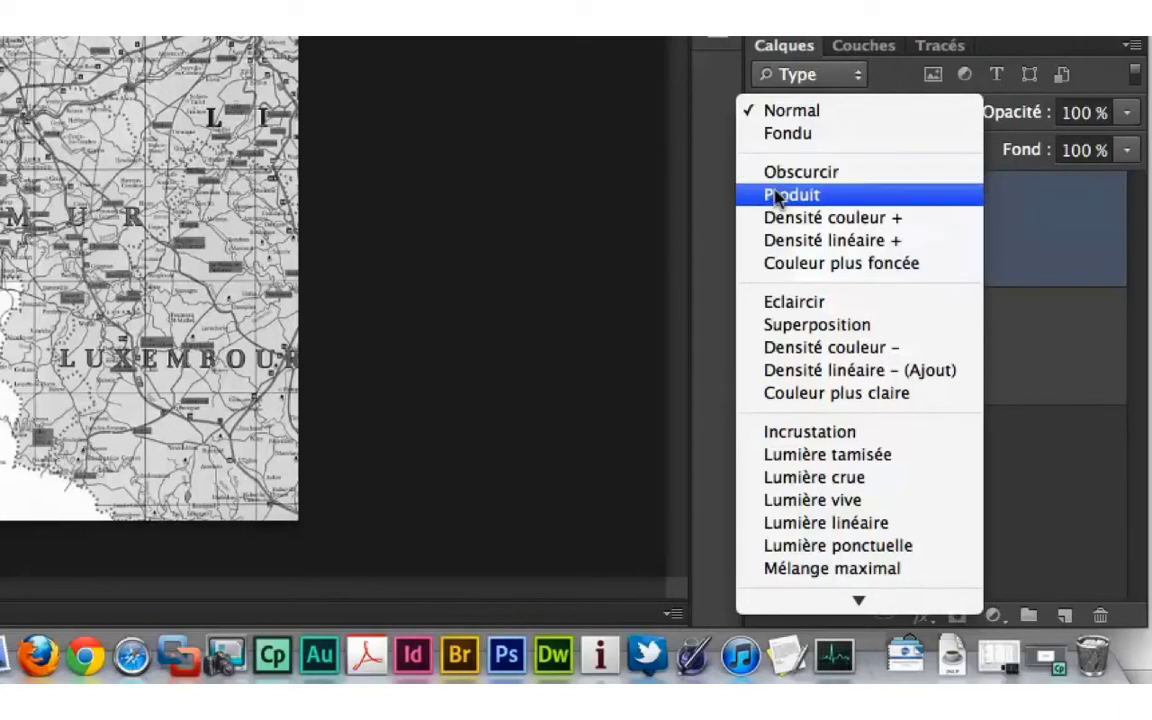
left_click(776, 196)
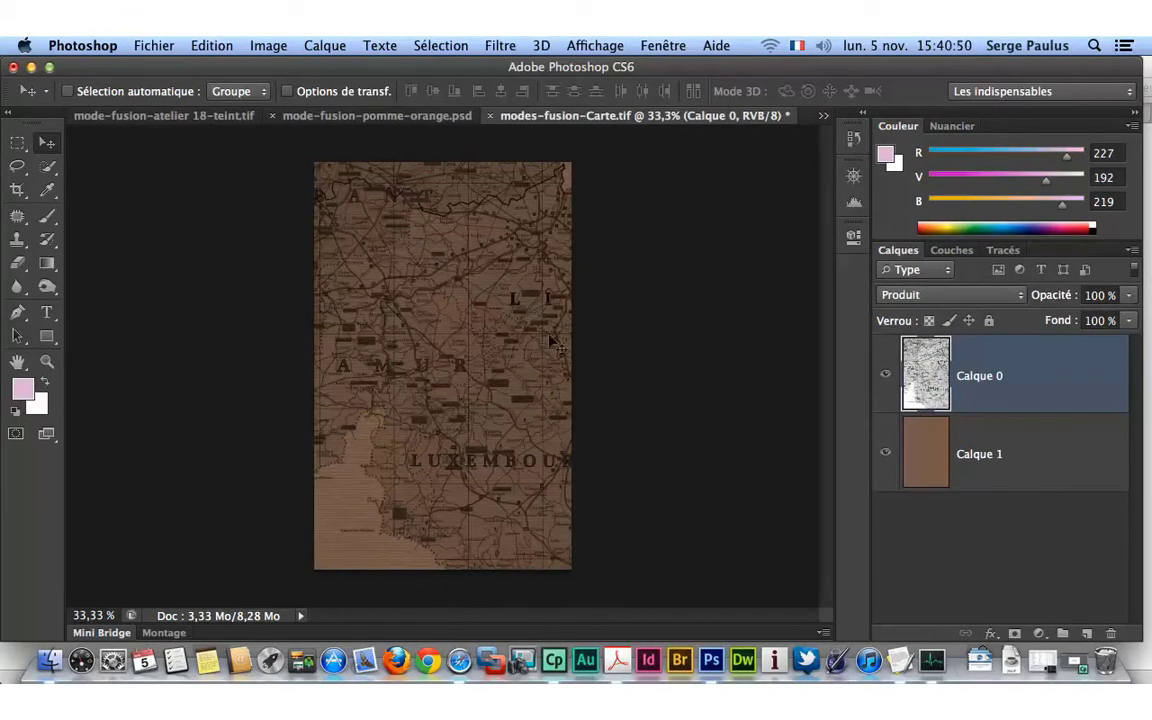
left_click(157, 116)
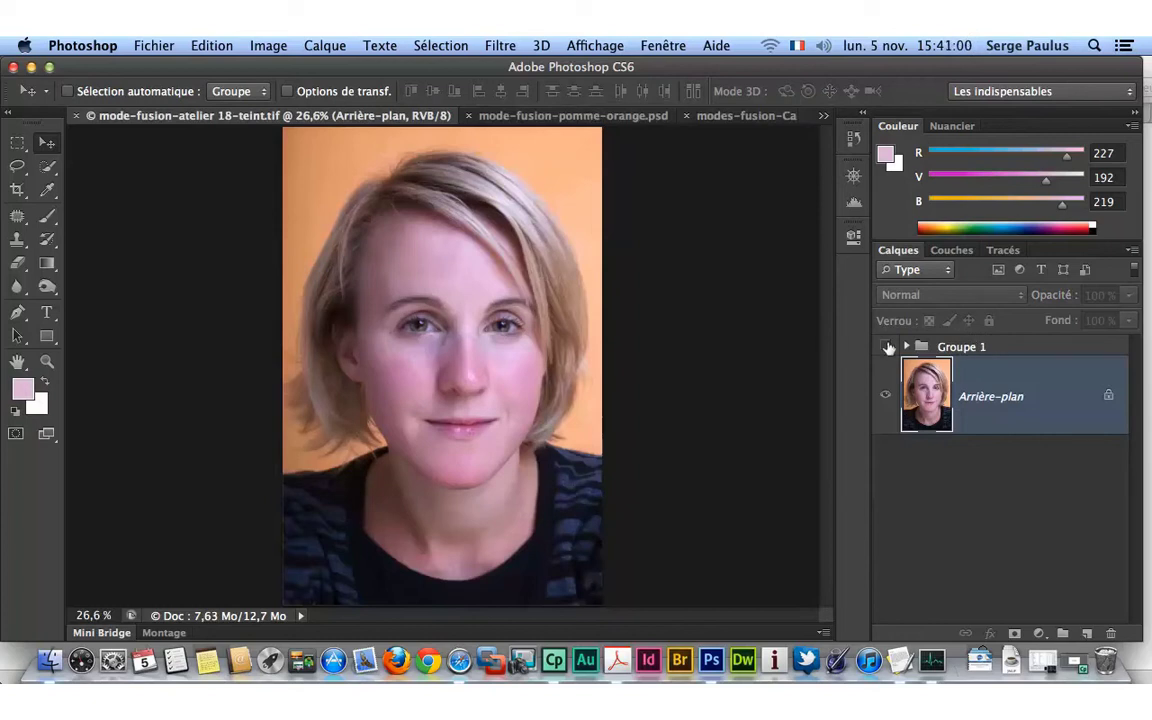
Make Groupe 1 visible, expand it and select the Fond 1 fill layer.
left_click(879, 346)
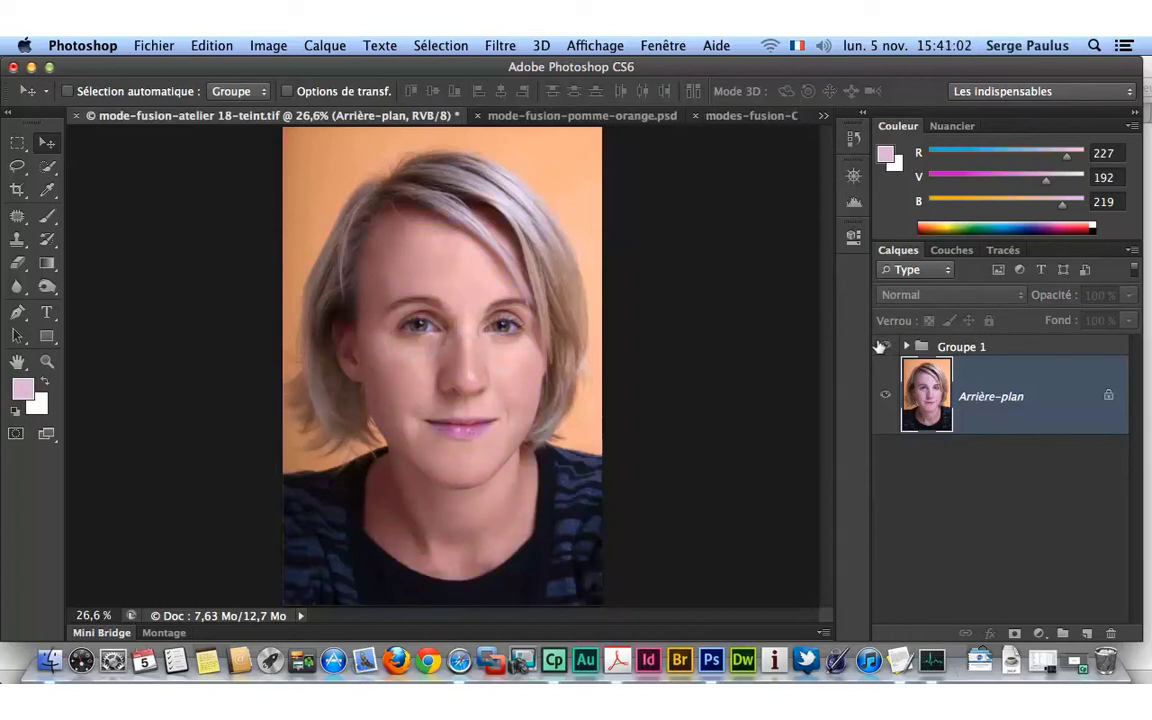
left_click(904, 346)
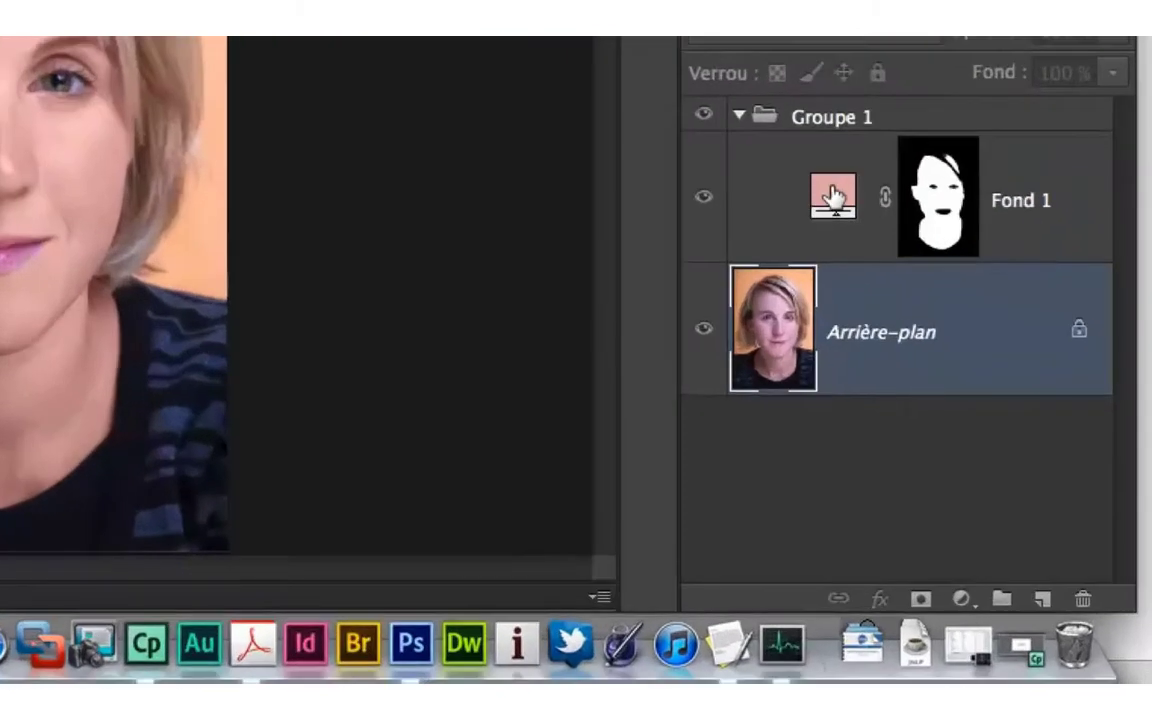
left_click(962, 394)
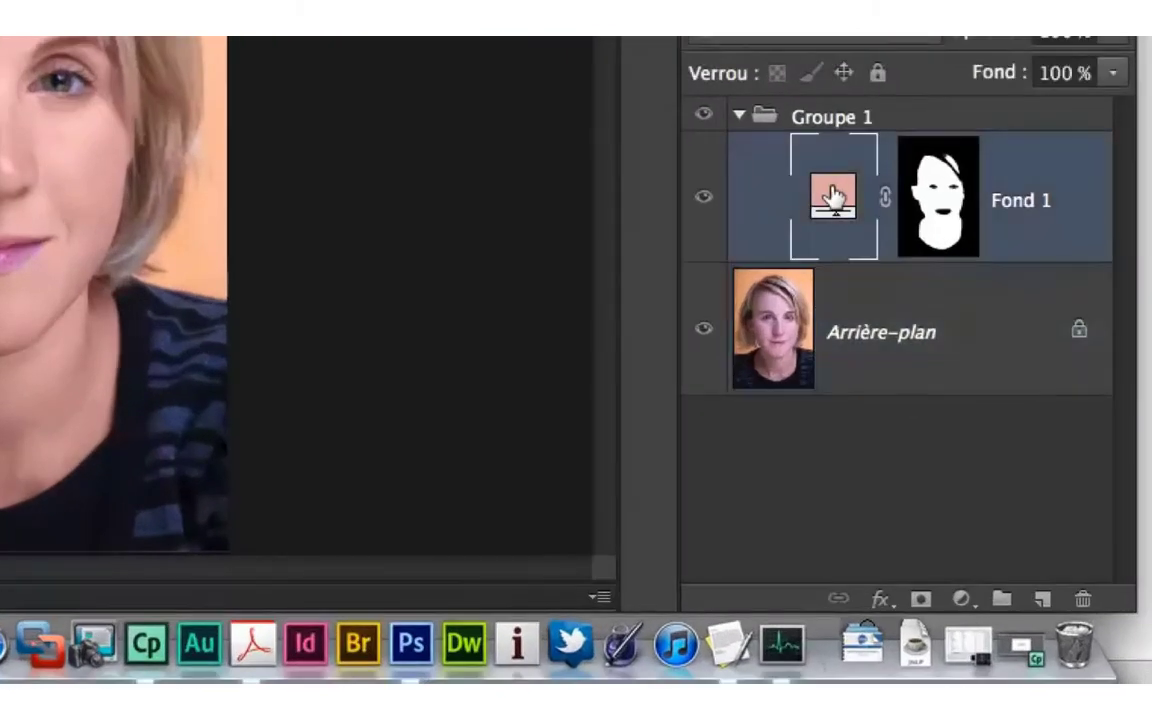
Disable and then re-enable Fond 1's layer mask from its right-click menu.
right_click(863, 203)
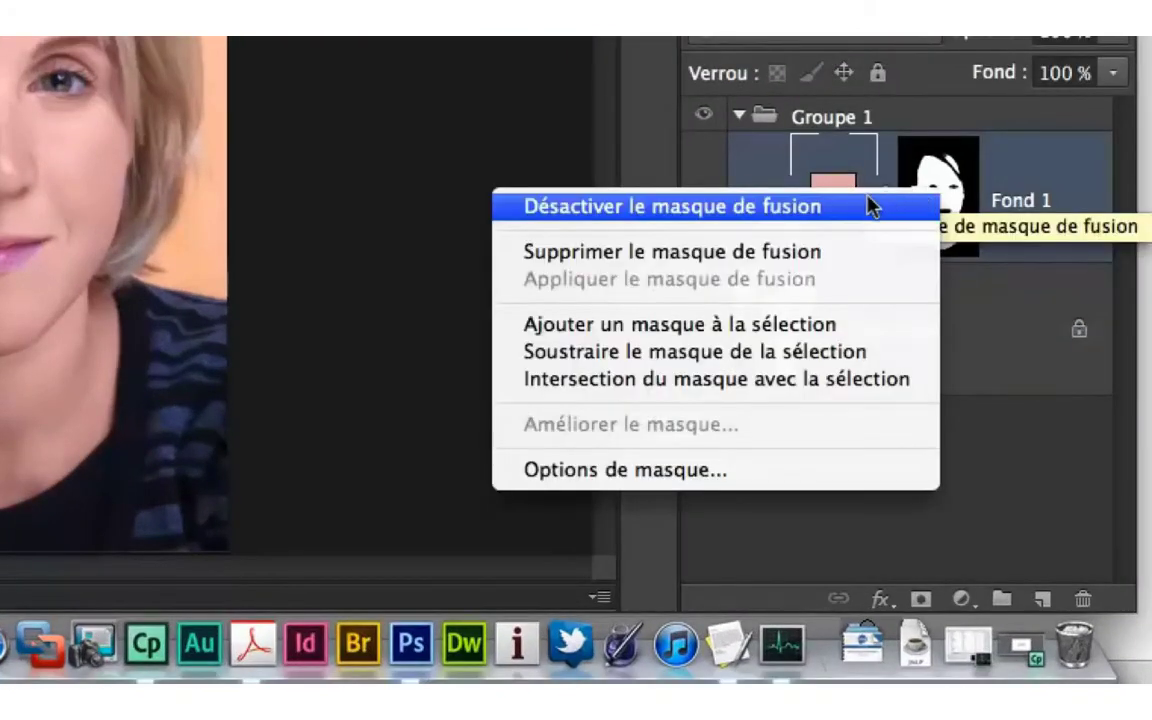
key("Escape")
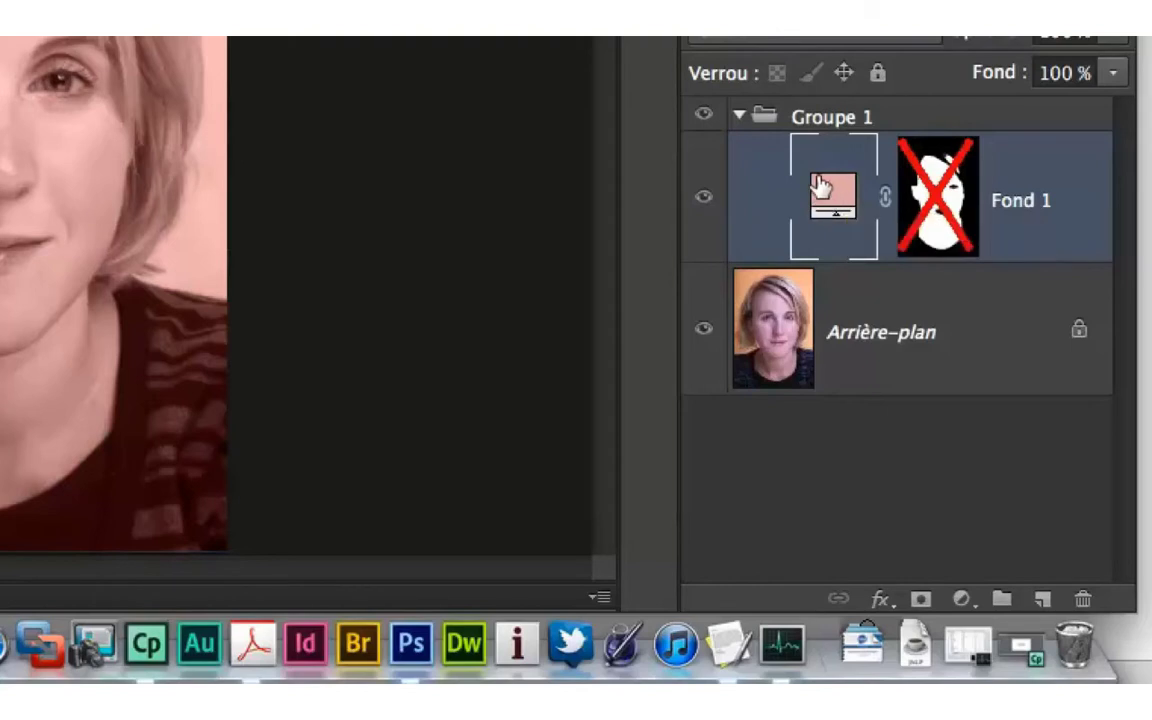
right_click(930, 180)
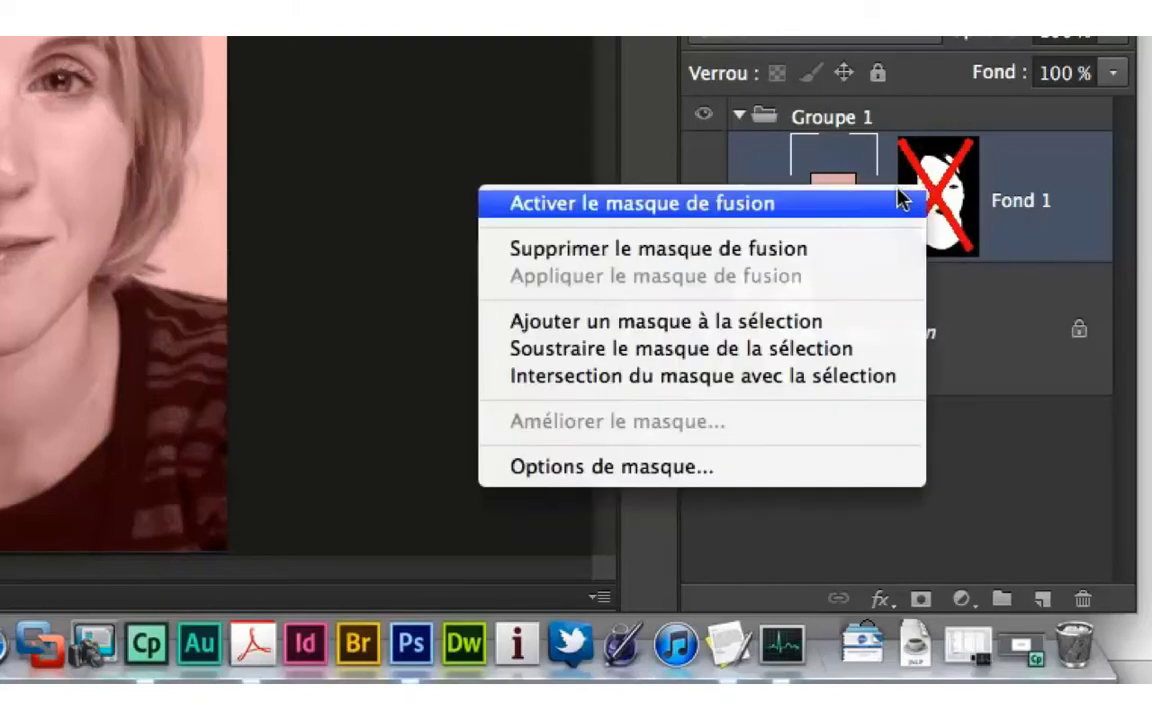
left_click(897, 195)
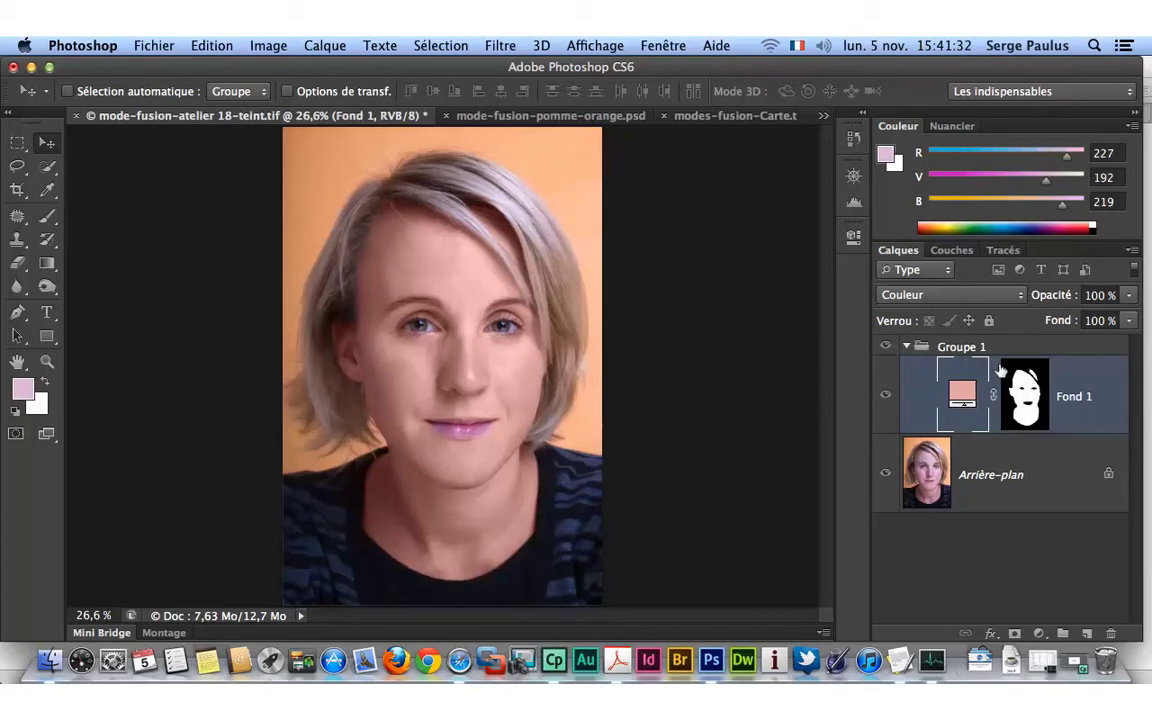
Set Fond 1 to Normal mode and disable its layer mask to compare.
left_click(913, 293)
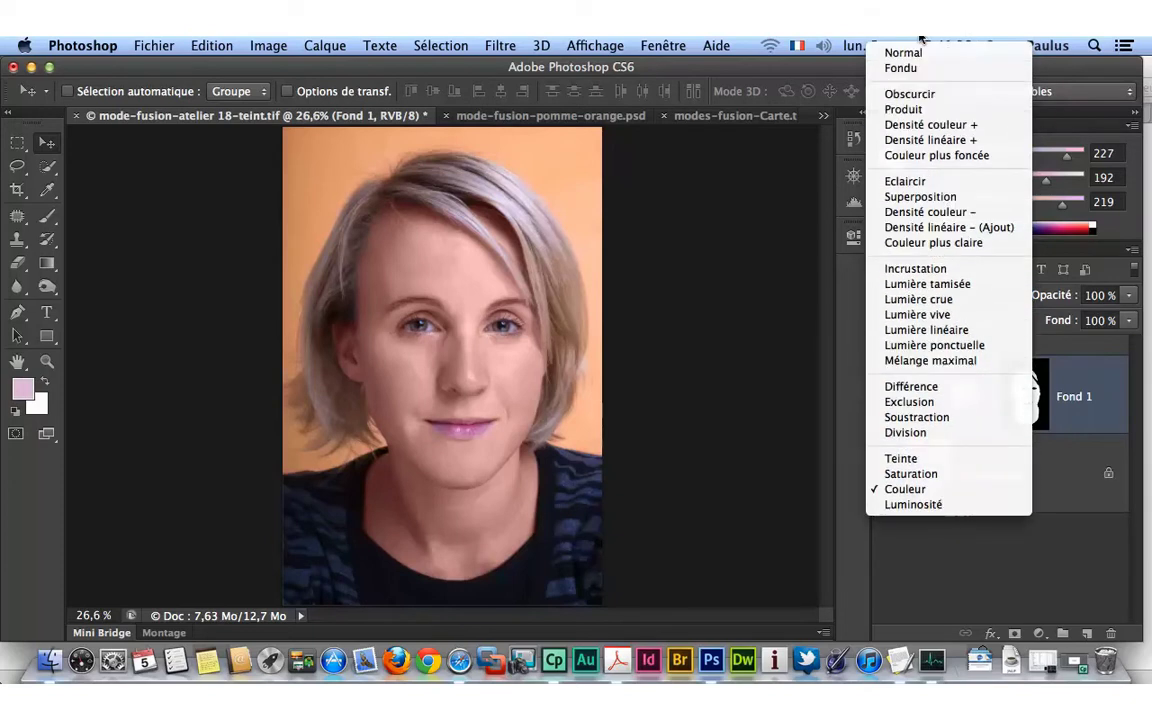
left_click(922, 52)
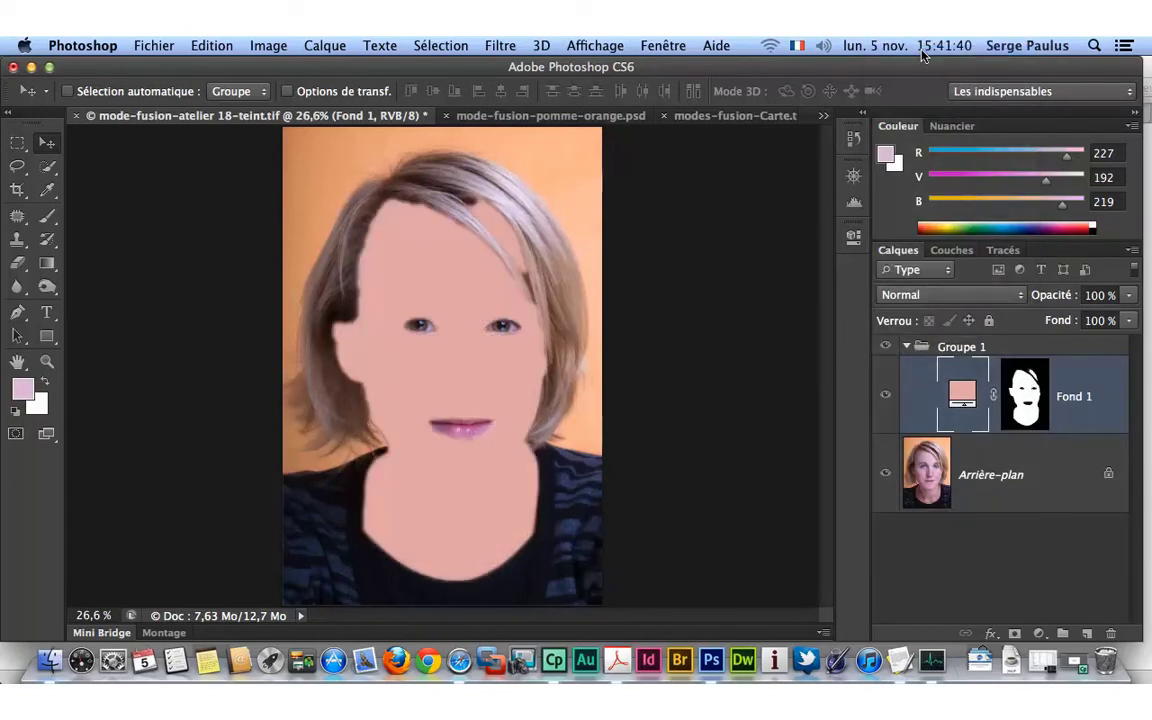
right_click(1013, 389)
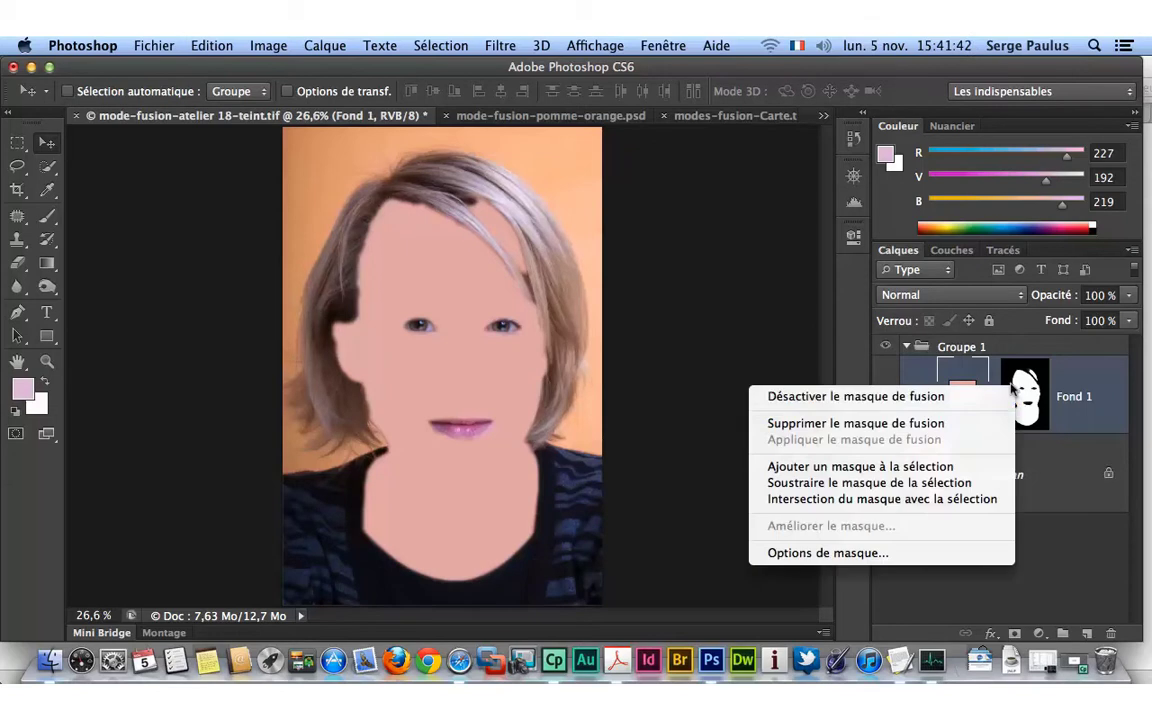
left_click(858, 396)
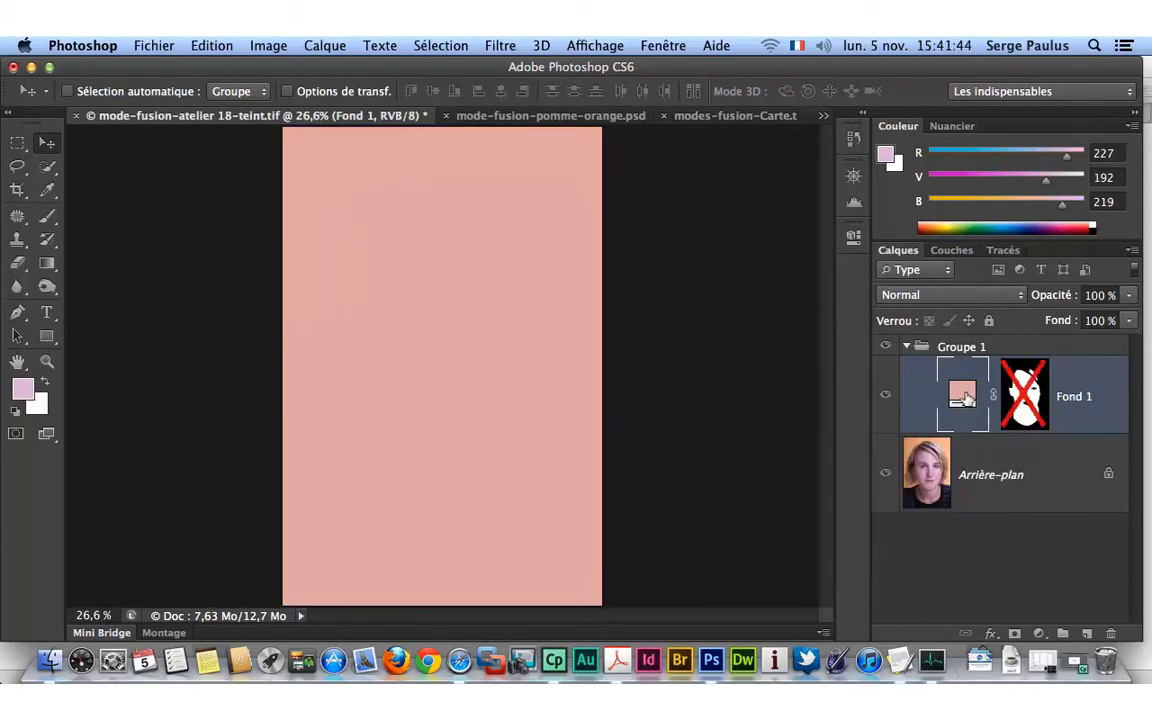
Set Fond 1 back to Couleur mode and re-enable its layer mask.
left_click(920, 295)
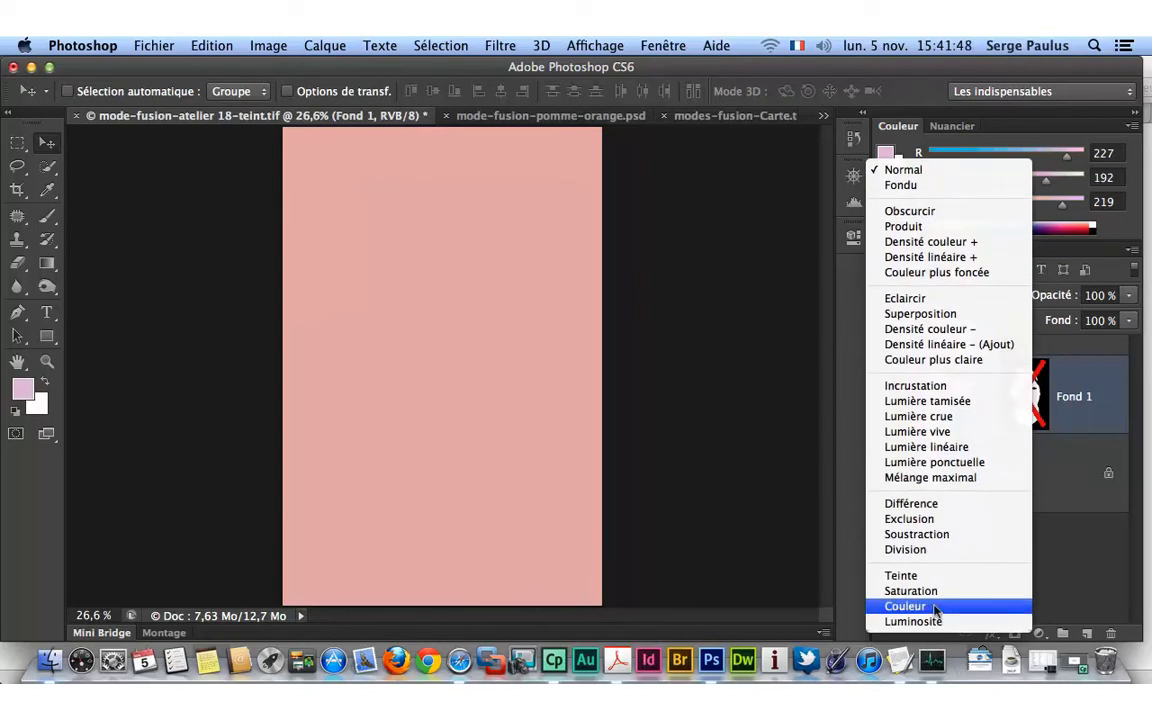
left_click(935, 607)
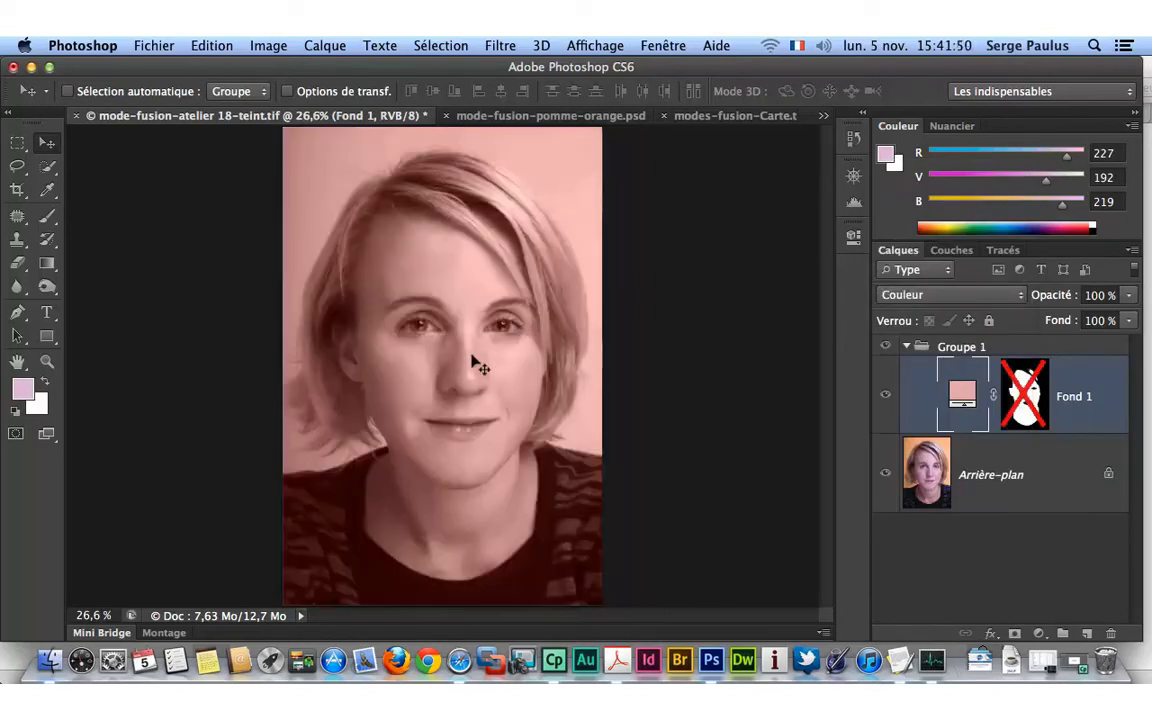
right_click(1015, 392)
left_click(1000, 398)
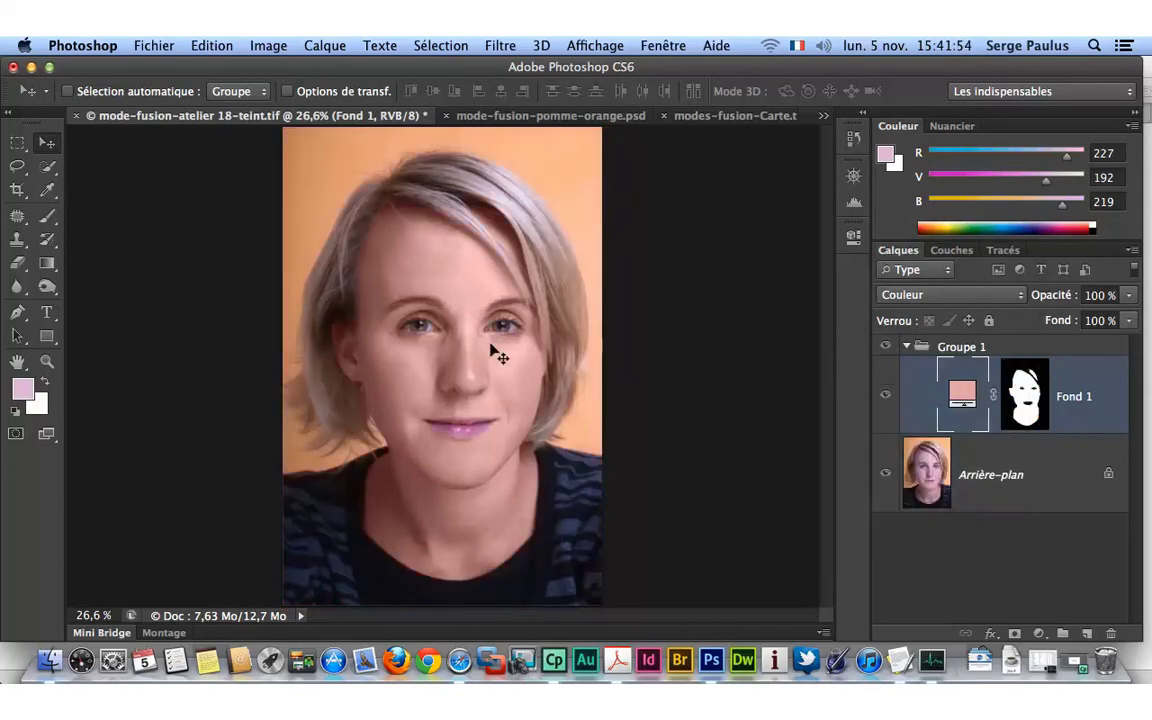